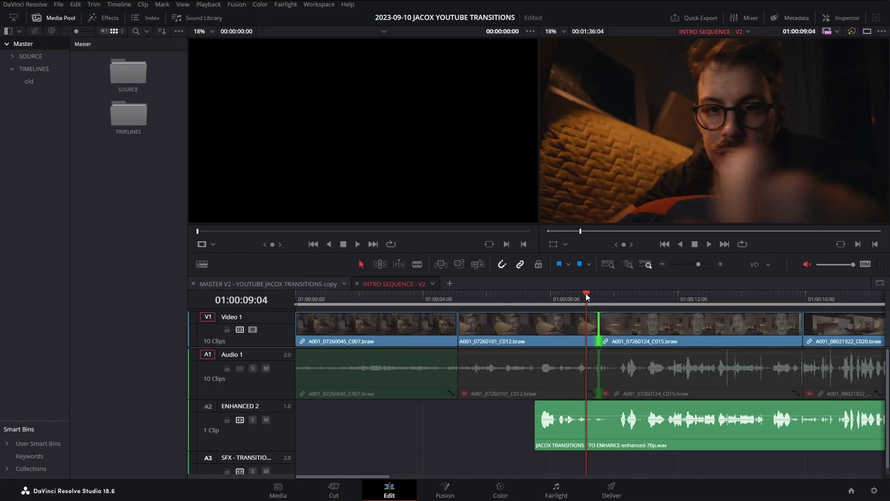
# Step: Step frame by frame around the C038/C042 cut, then scrub to the C020/C038 boundary
pyautogui.press('Right')
pyautogui.press('Right')
pyautogui.press('Right')
pyautogui.press('Right')
pyautogui.press('Right')
pyautogui.press('Right')
pyautogui.press('Right')
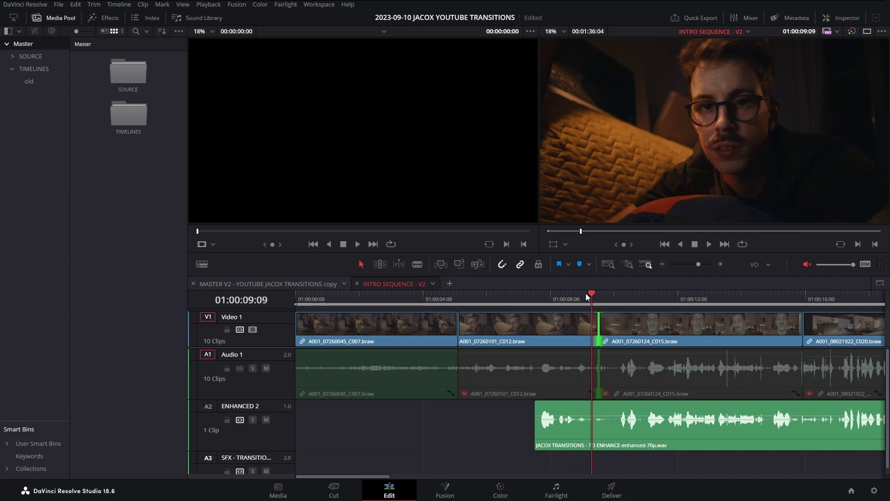
pyautogui.press('Right')
pyautogui.press('Right')
pyautogui.press('Right')
pyautogui.press('Right')
pyautogui.press('Right')
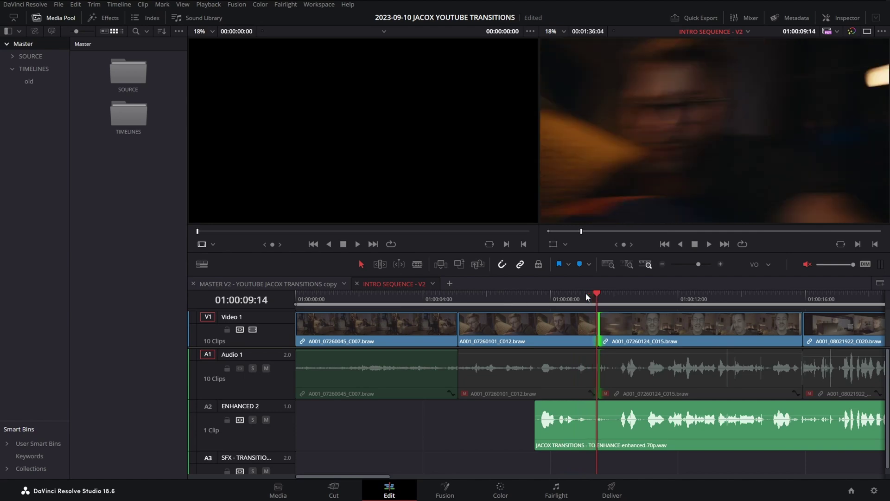
pyautogui.press('Left')
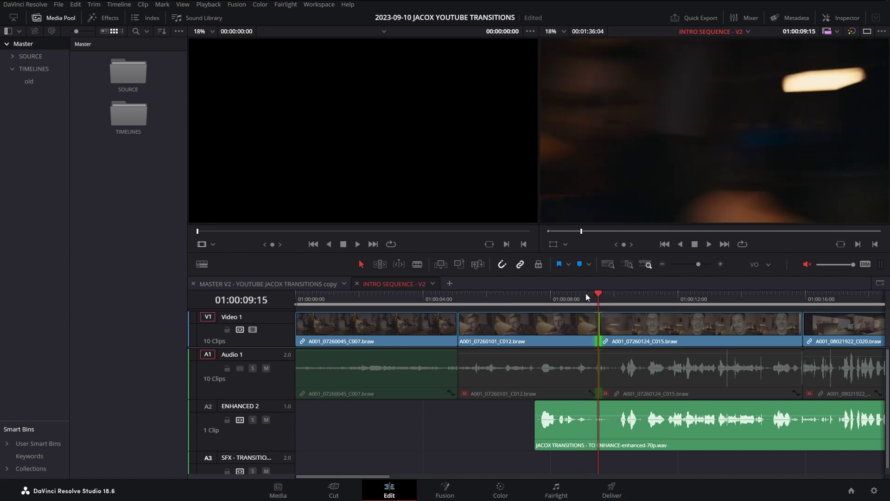
pyautogui.press('Right')
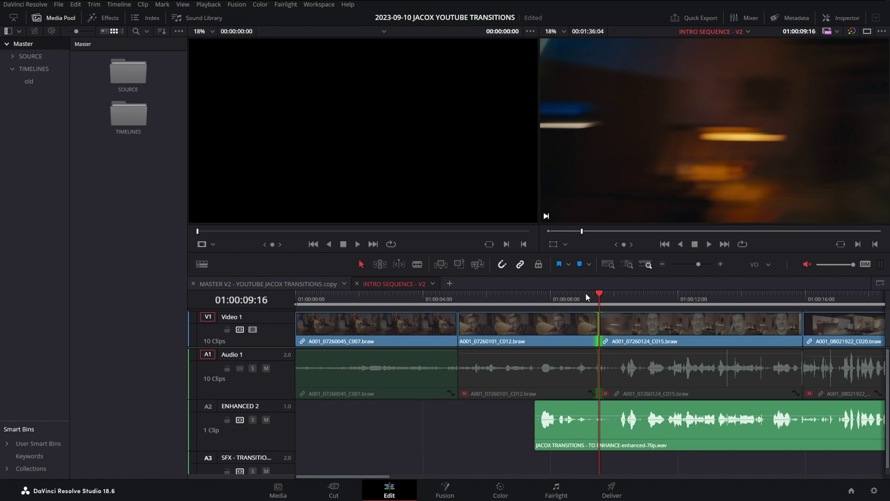
pyautogui.press('Right')
pyautogui.press('Right')
pyautogui.press('Right')
pyautogui.press('Right')
pyautogui.press('Right')
pyautogui.press('Right')
pyautogui.press('Right')
pyautogui.press('Right')
pyautogui.press('Right')
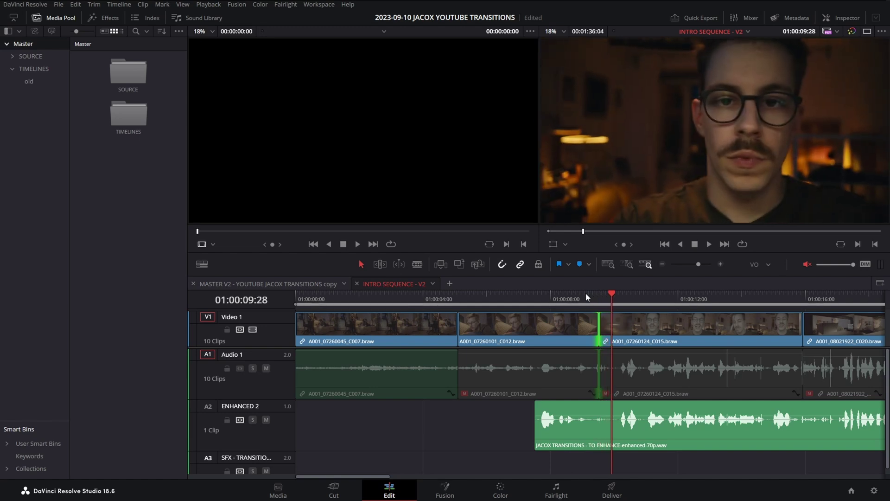
pyautogui.press('Up')
pyautogui.moveTo(609, 299); pyautogui.dragTo(623, 301)
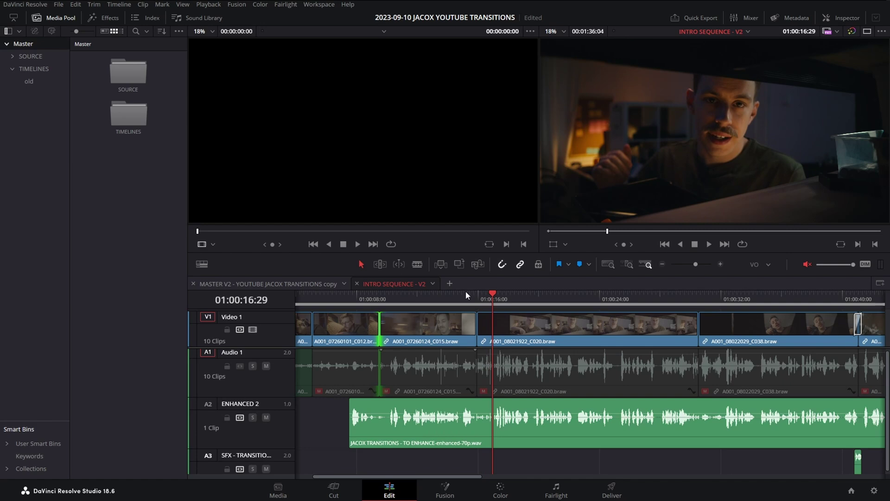
pyautogui.hscroll(3, 561, 457)
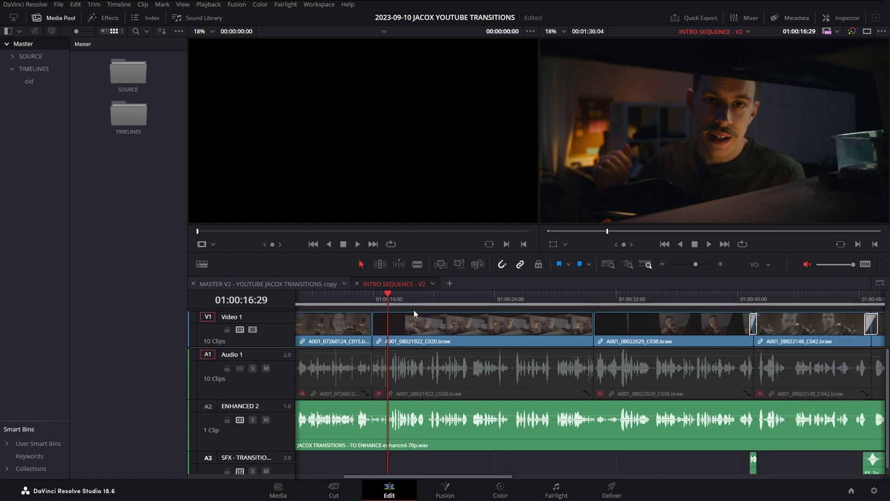
pyautogui.moveTo(570, 298); pyautogui.dragTo(585, 293)
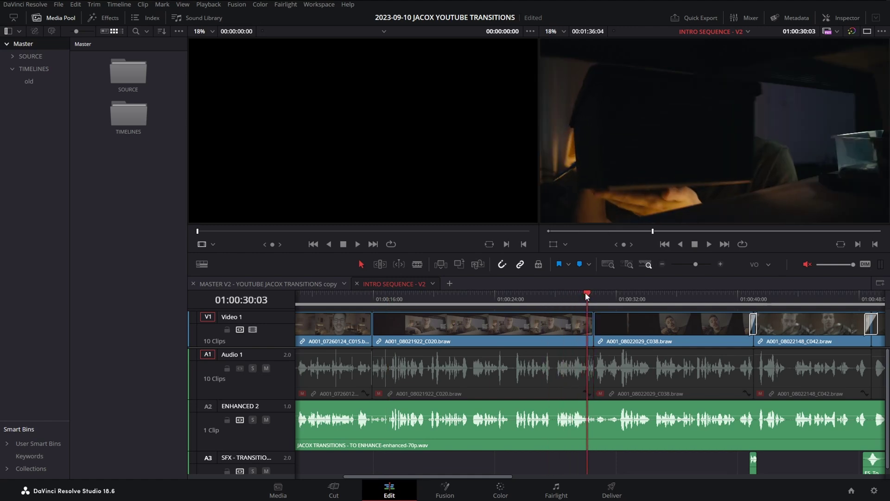
pyautogui.press('space')
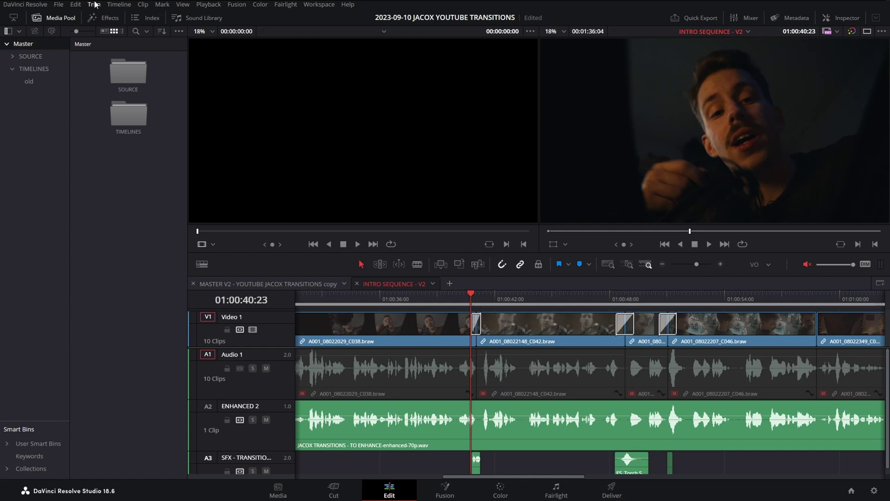
# Step: Drop the TR_Flat Right video transition from the Effects library onto the C038/C042 cut
pyautogui.click(111, 19)
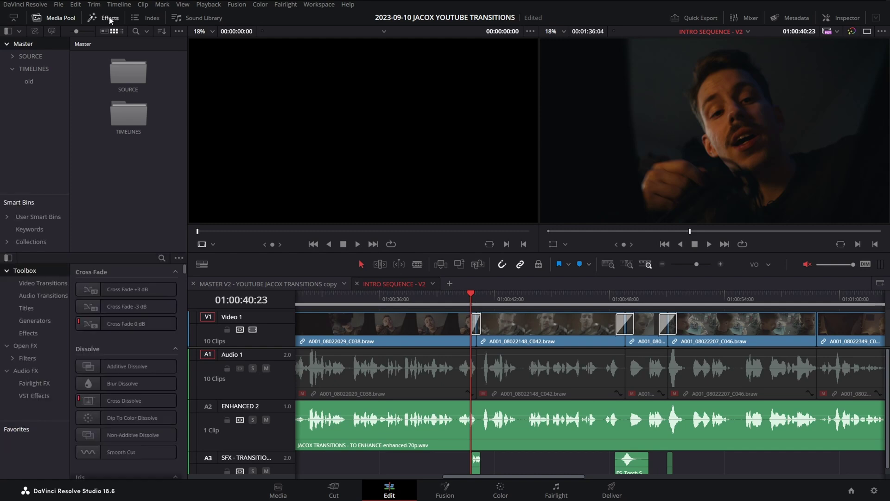
pyautogui.click(48, 19)
pyautogui.click(38, 57)
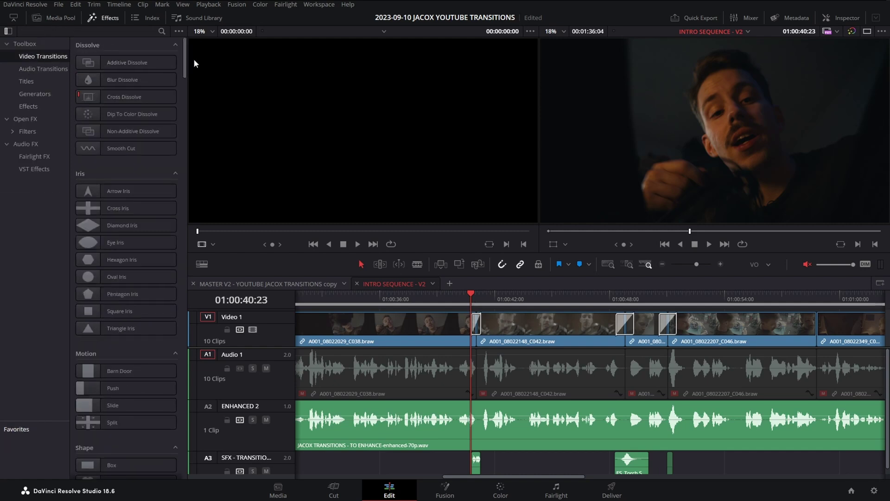
pyautogui.moveTo(187, 66); pyautogui.dragTo(190, 257)
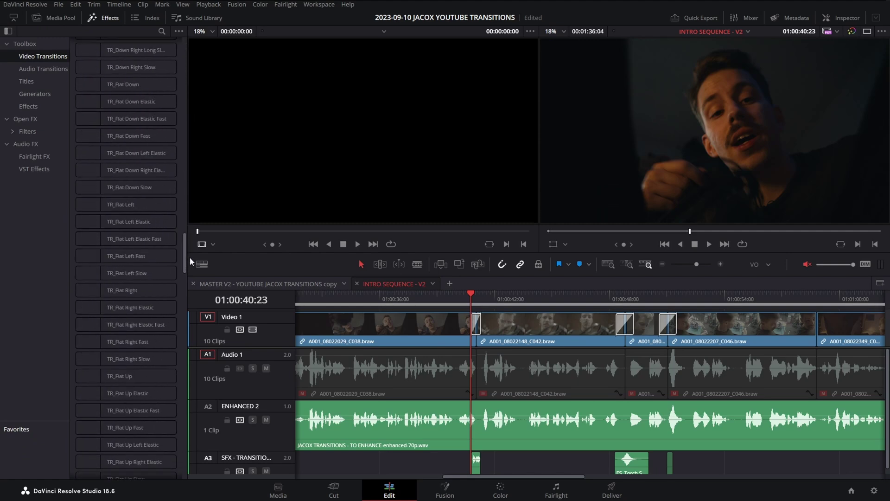
pyautogui.moveTo(135, 291); pyautogui.dragTo(477, 324)
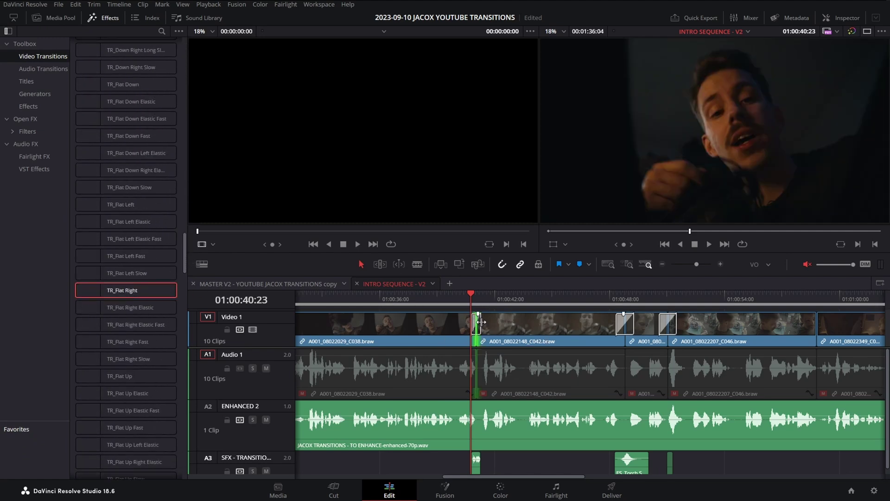
# Step: Centre the TR_Flat Right transition across the cut and preview it
pyautogui.hotkey('ctrl', '=')
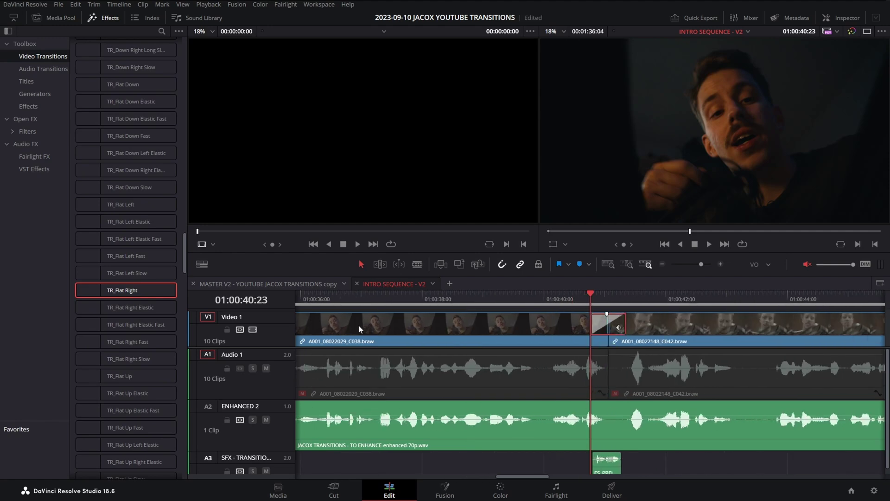
pyautogui.moveTo(593, 322); pyautogui.dragTo(616, 330)
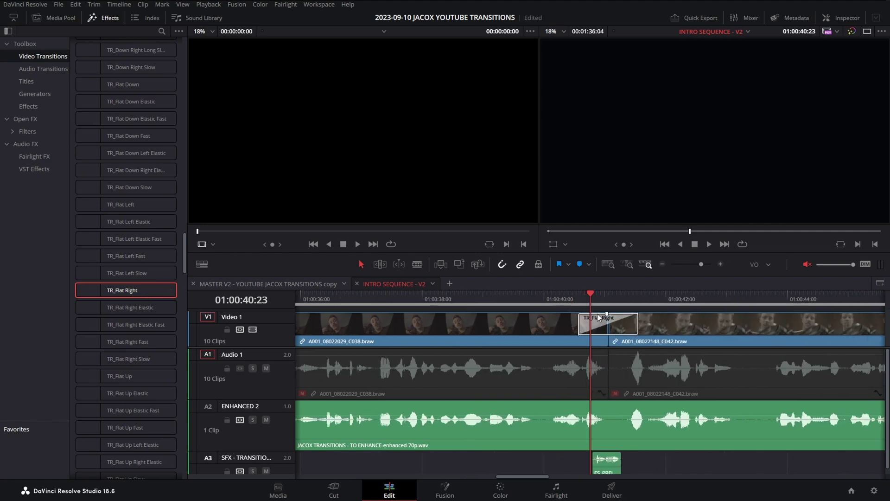
pyautogui.moveTo(594, 300)
pyautogui.mouseDown()
pyautogui.moveTo(564, 298)
pyautogui.moveTo(578, 298)
pyautogui.mouseUp()
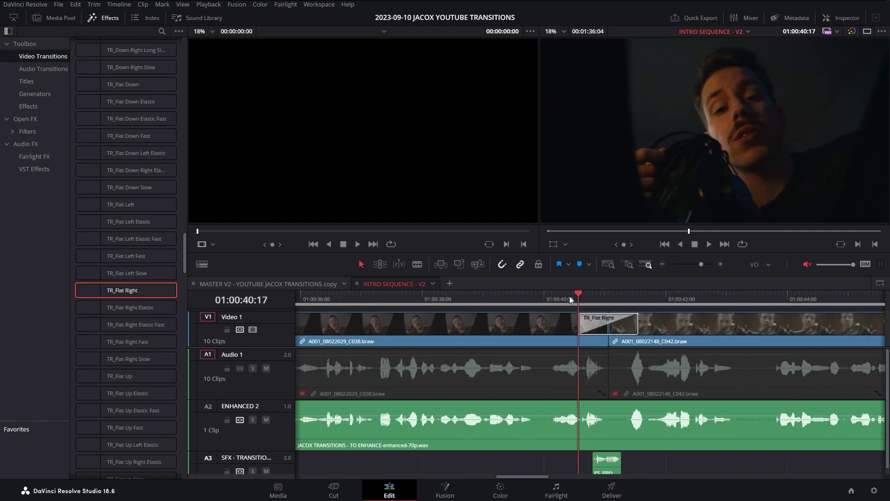
pyautogui.press('space')
# Step: Zoom the timeline back out and park the playhead just before the cut
pyautogui.click(652, 302)
pyautogui.hotkey('ctrl', '-')
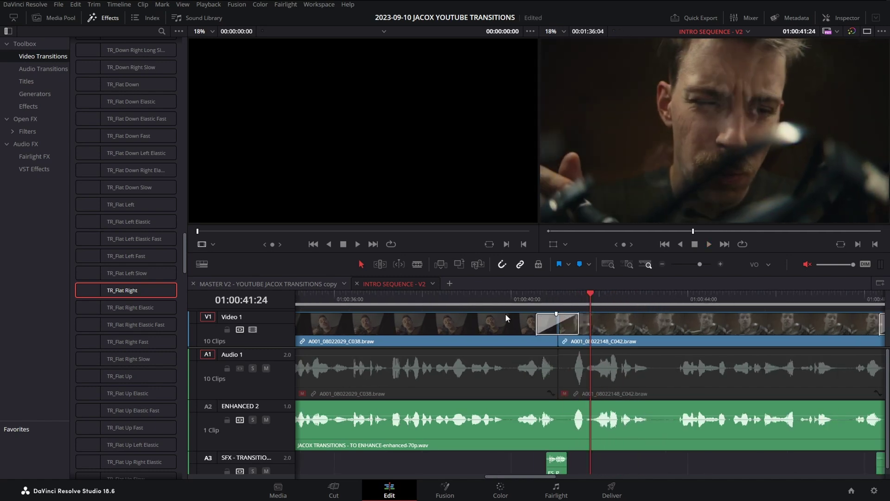
pyautogui.hotkey('ctrl', 'z')
pyautogui.hotkey('ctrl', '-')
pyautogui.click(580, 290)
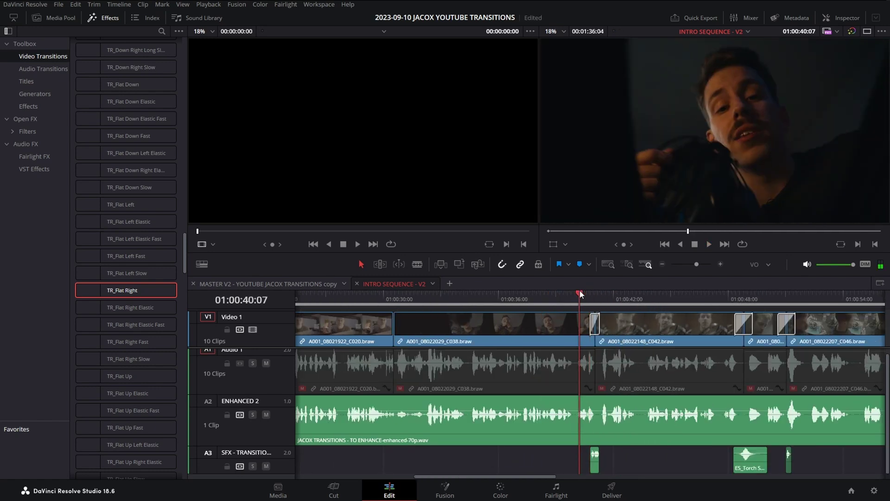
# Step: Play and scrub through the new slide transitions, including those near 48 seconds
pyautogui.scroll(-1, 599, 463)
pyautogui.press('space')
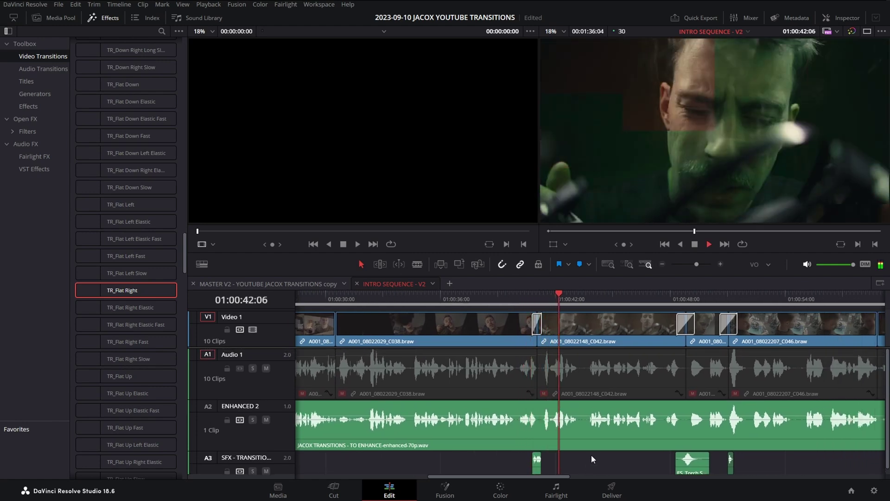
pyautogui.press('space')
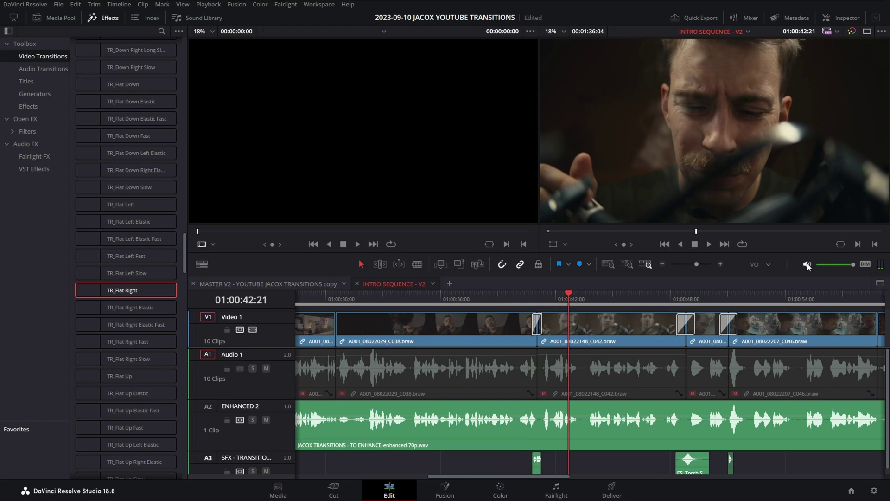
pyautogui.hscroll(5, 733, 421)
pyautogui.click(513, 299)
pyautogui.press('space')
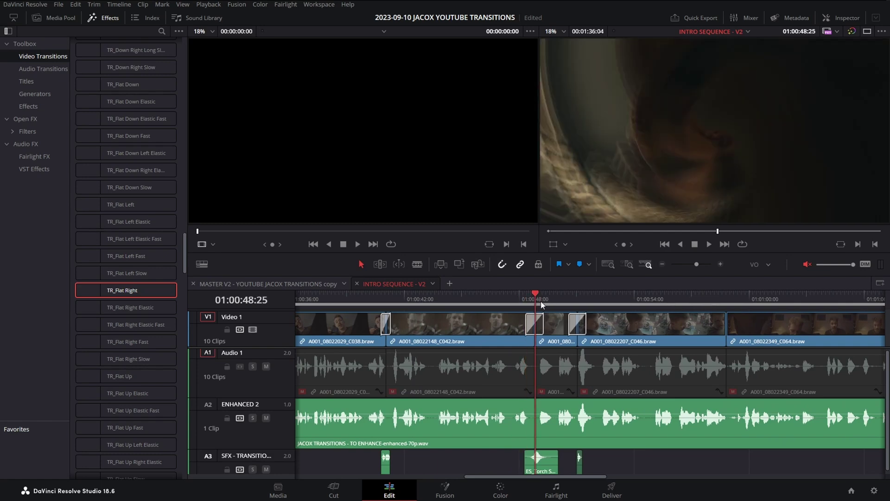
pyautogui.moveTo(556, 295); pyautogui.dragTo(637, 296)
pyautogui.scroll(2, 594, 315)
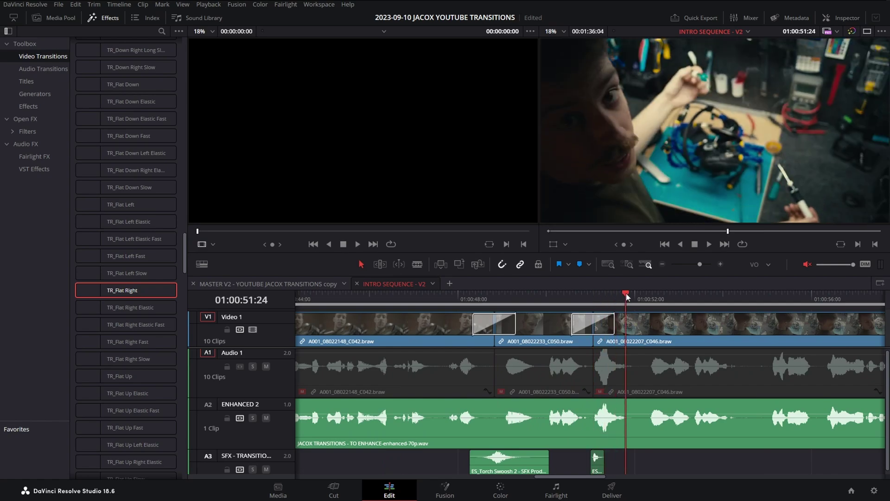
pyautogui.scroll(-1, 658, 346)
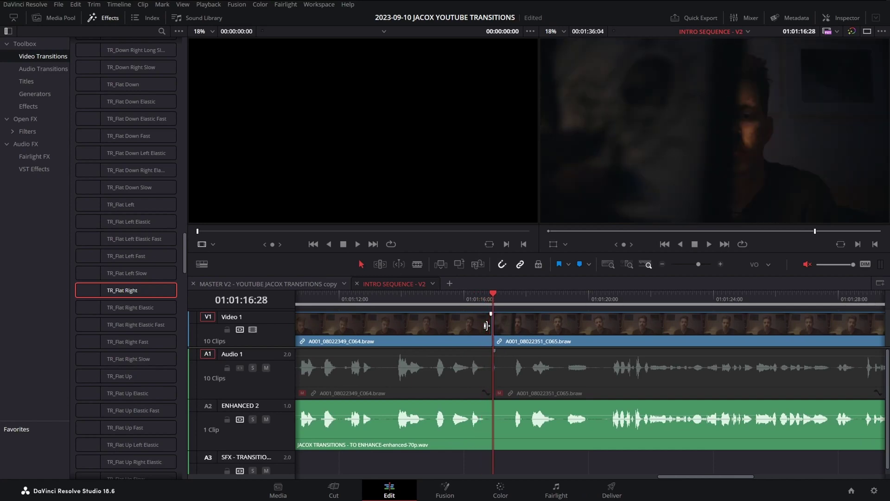
pyautogui.press('Left')
pyautogui.press('Left')
pyautogui.press('Left')
pyautogui.press('Right')
pyautogui.press('Right')
pyautogui.press('Left')
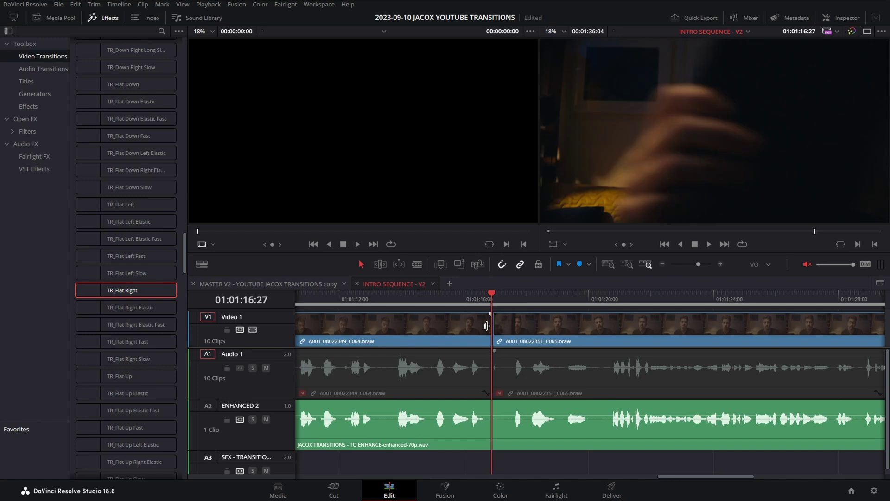
pyautogui.press('Right')
pyautogui.press('Right')
pyautogui.press('Right')
pyautogui.press('Right')
pyautogui.press('Right')
pyautogui.press('Right')
pyautogui.press('Right')
pyautogui.press('Right')
pyautogui.press('Right')
pyautogui.press('Right')
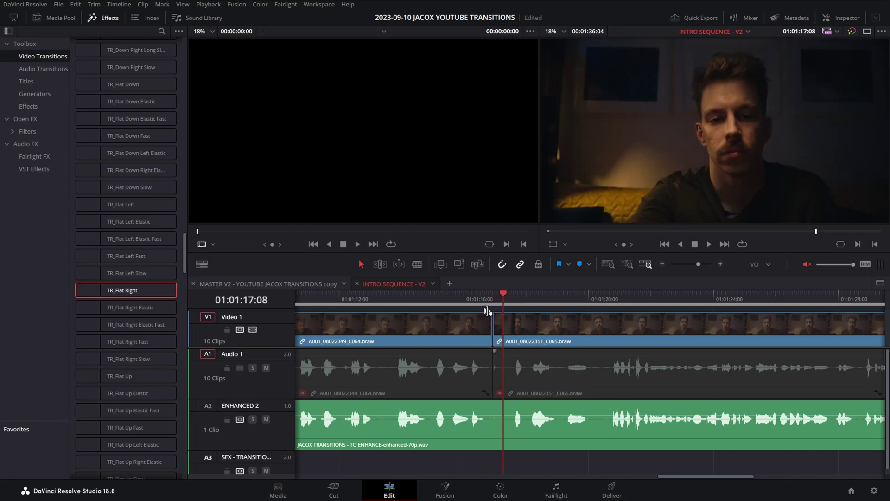
pyautogui.click(493, 298)
pyautogui.click(514, 293)
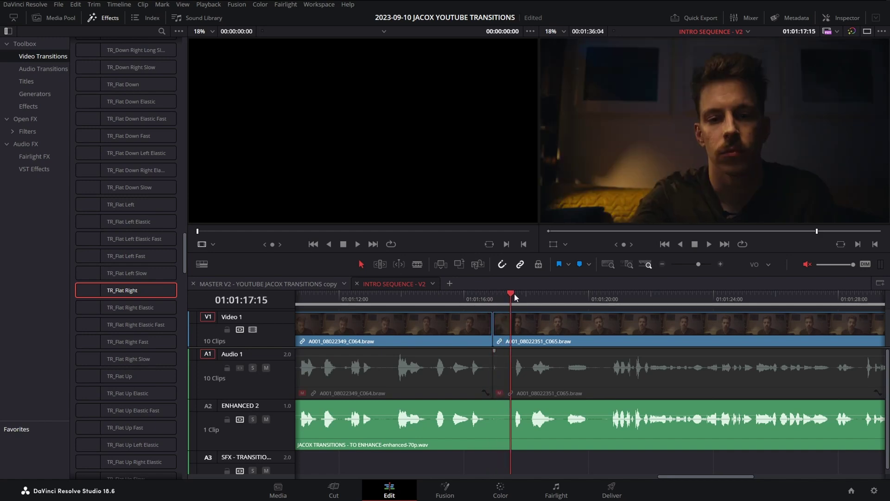
pyautogui.click(466, 297)
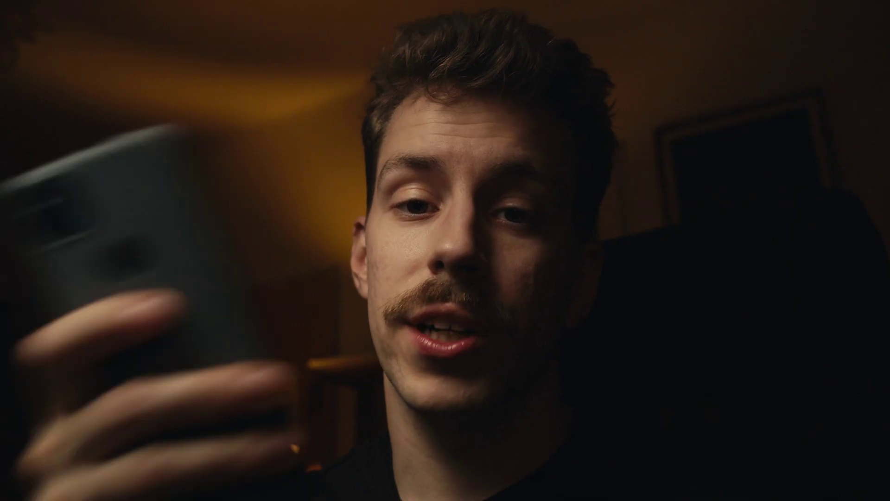